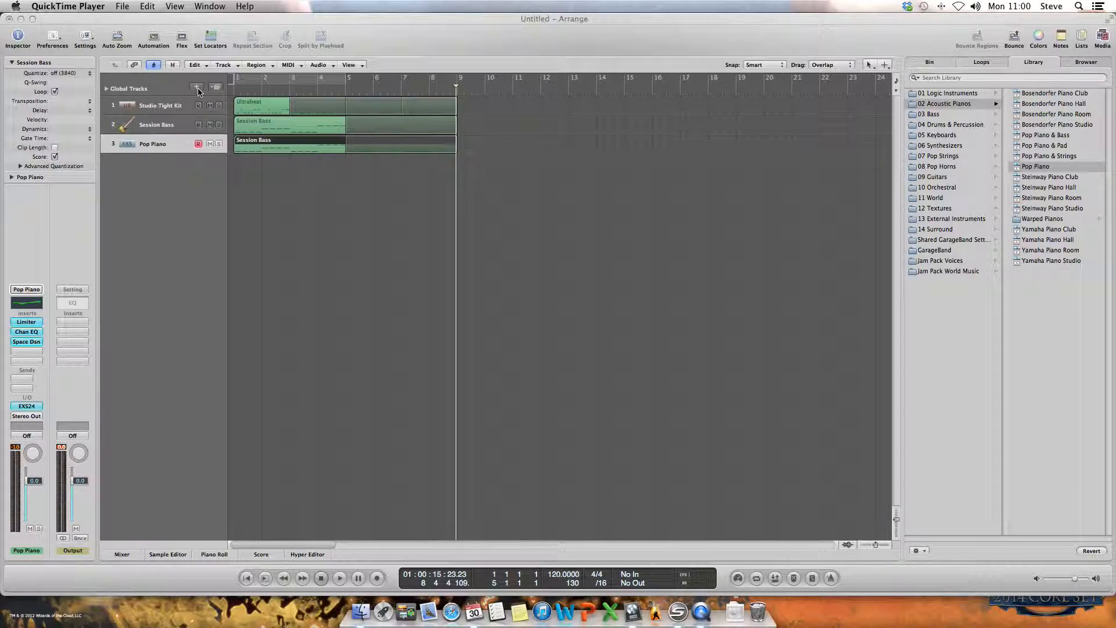
Step: Add a new software instrument track and load the Distorted Stratocaster electric guitar sound on it
click(197, 90)
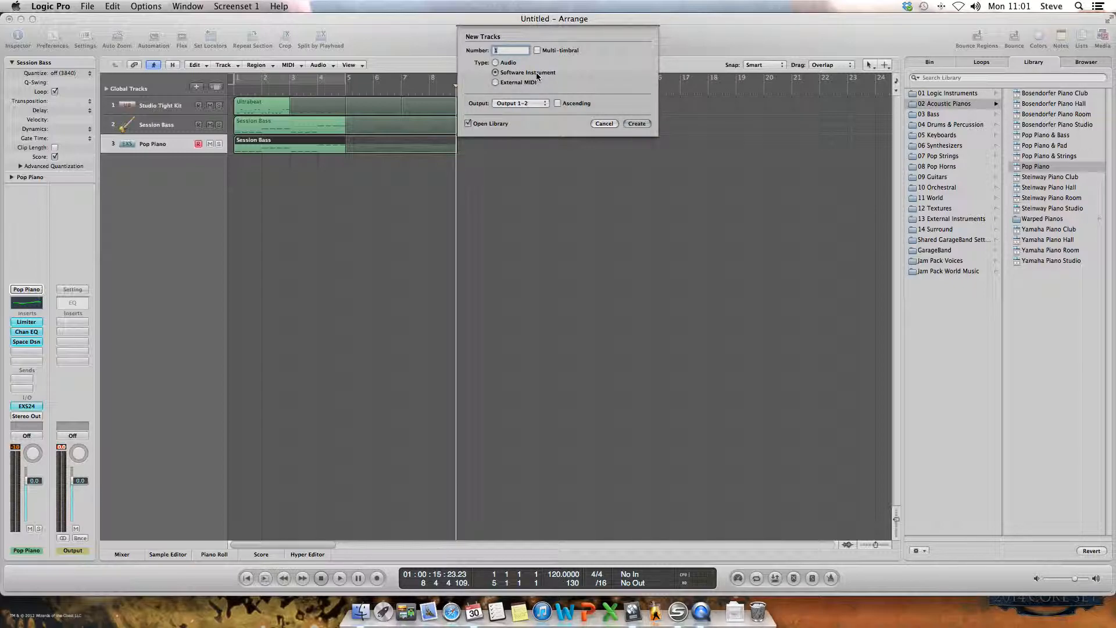
click(637, 124)
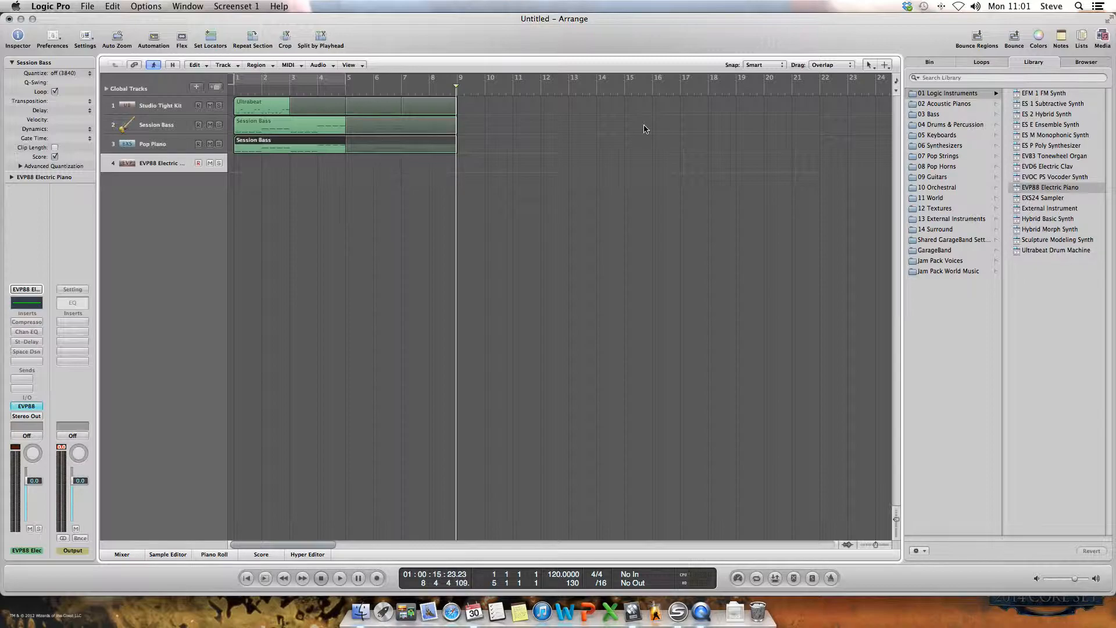
click(950, 167)
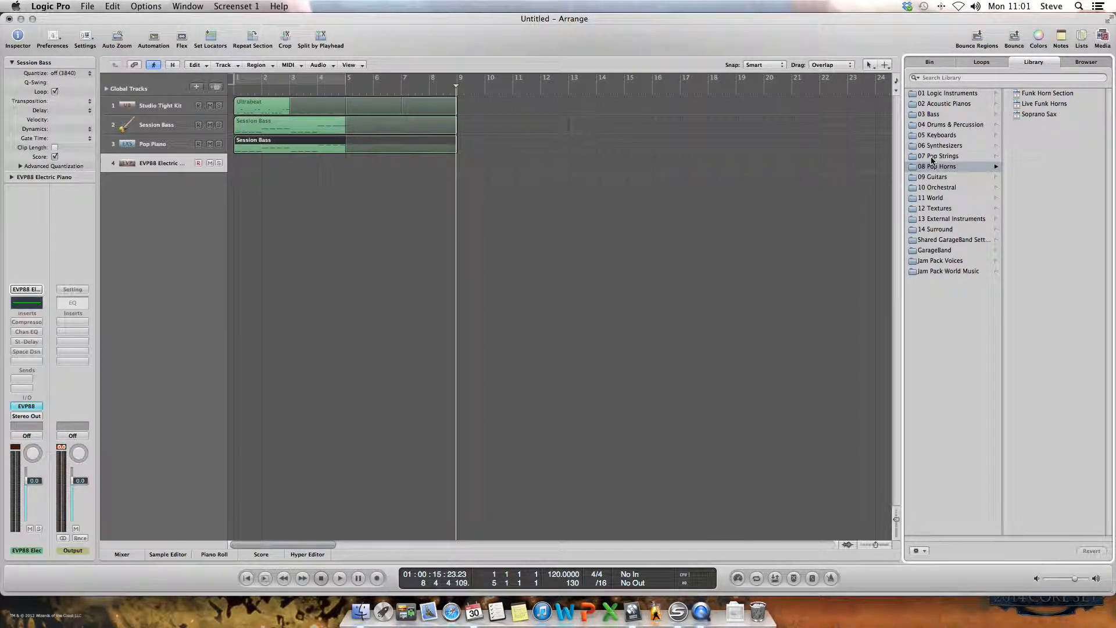
click(933, 178)
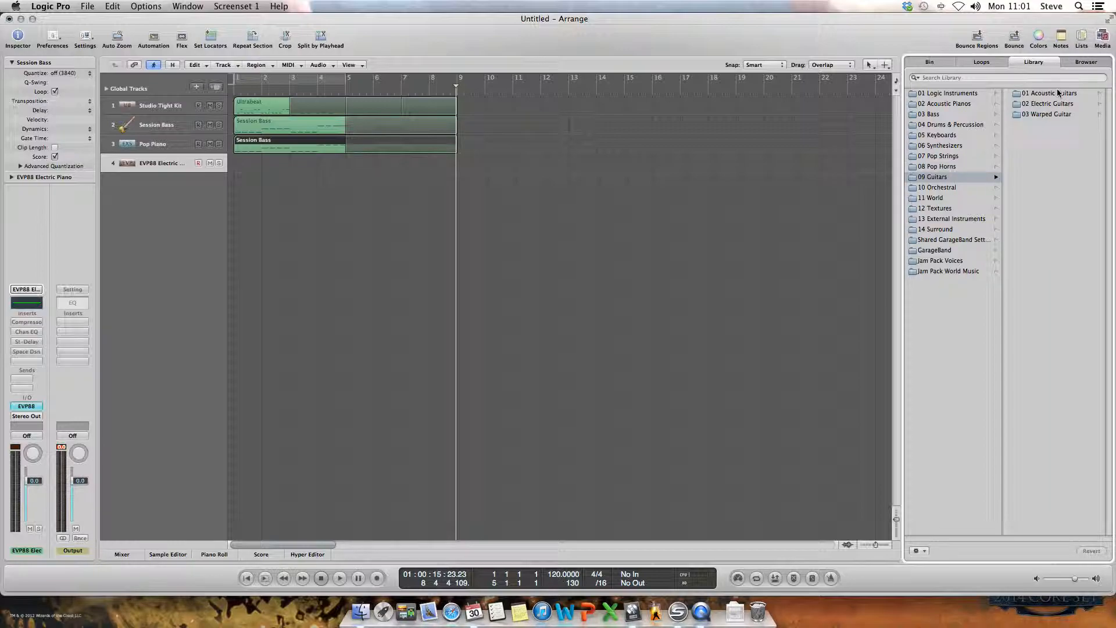
click(1047, 104)
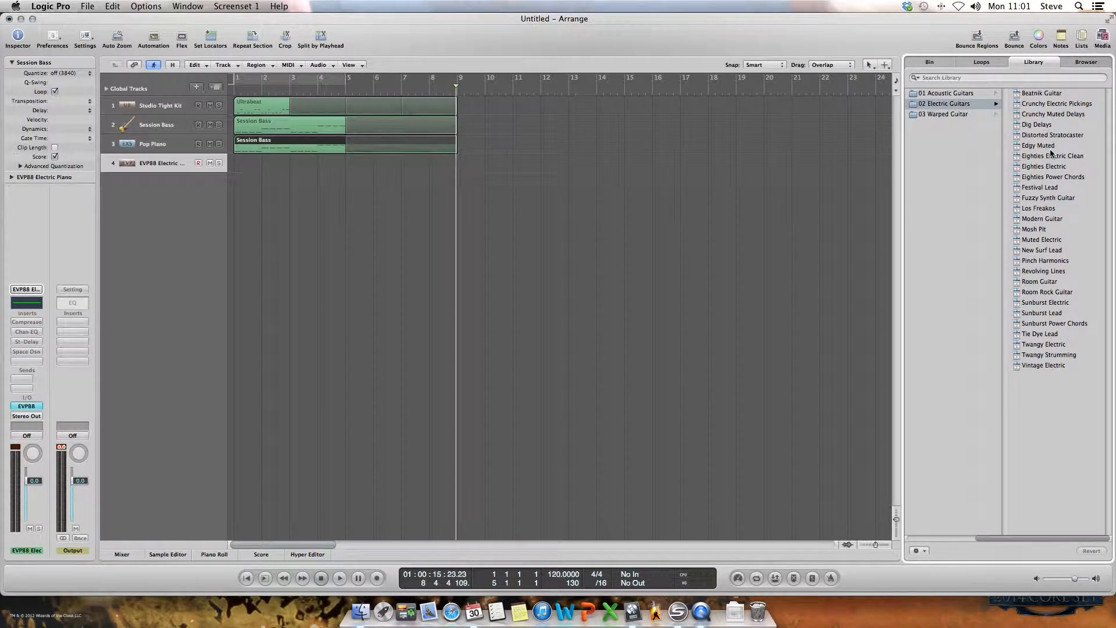
click(1053, 137)
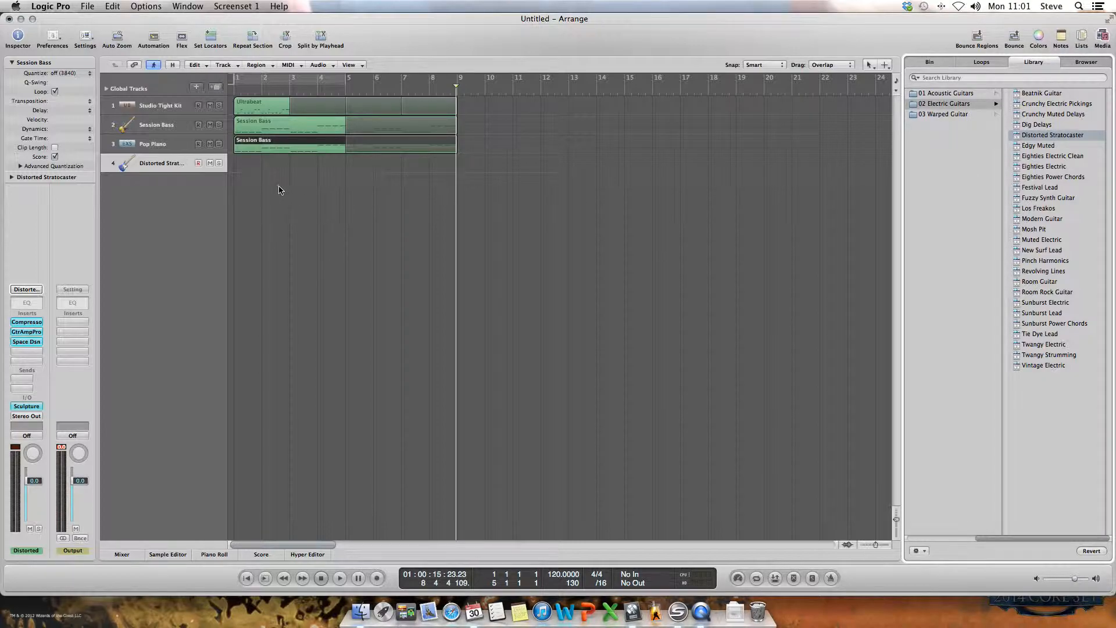
Step: Copy the Pop Piano track's region onto the guitar track at bar 1 and open the copy in the Piano Roll
click(277, 144)
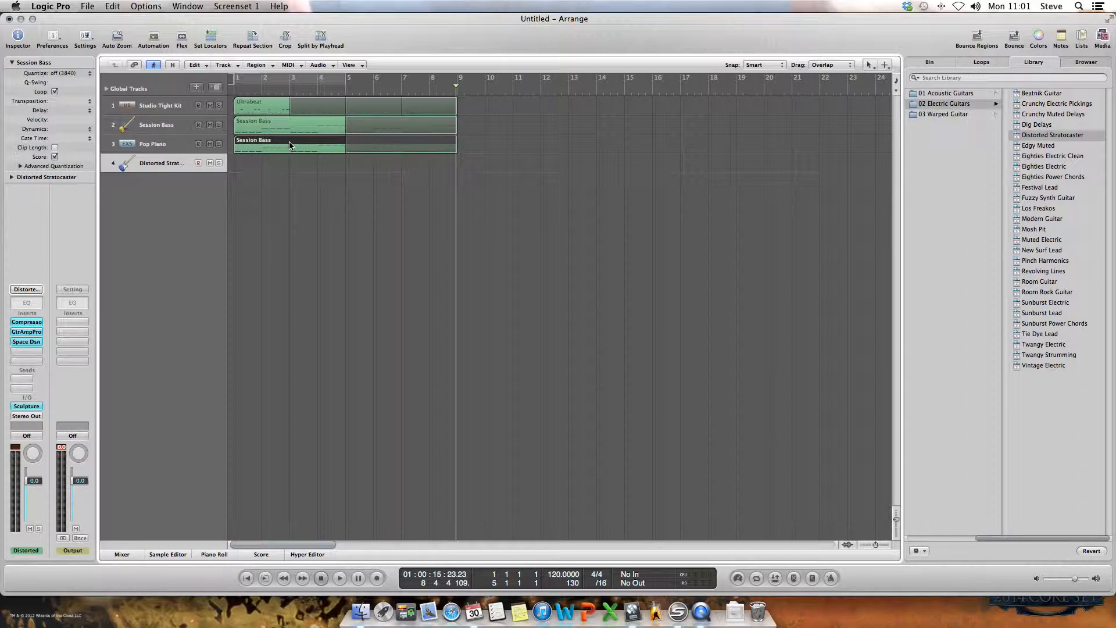
drag(290, 145, 291, 172)
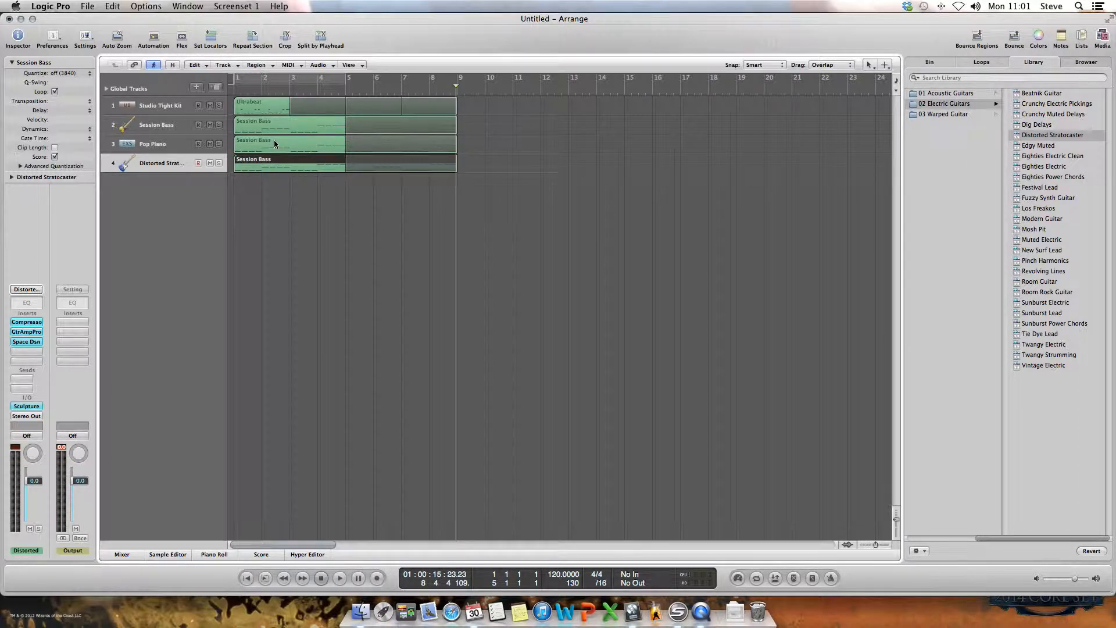
click(192, 7)
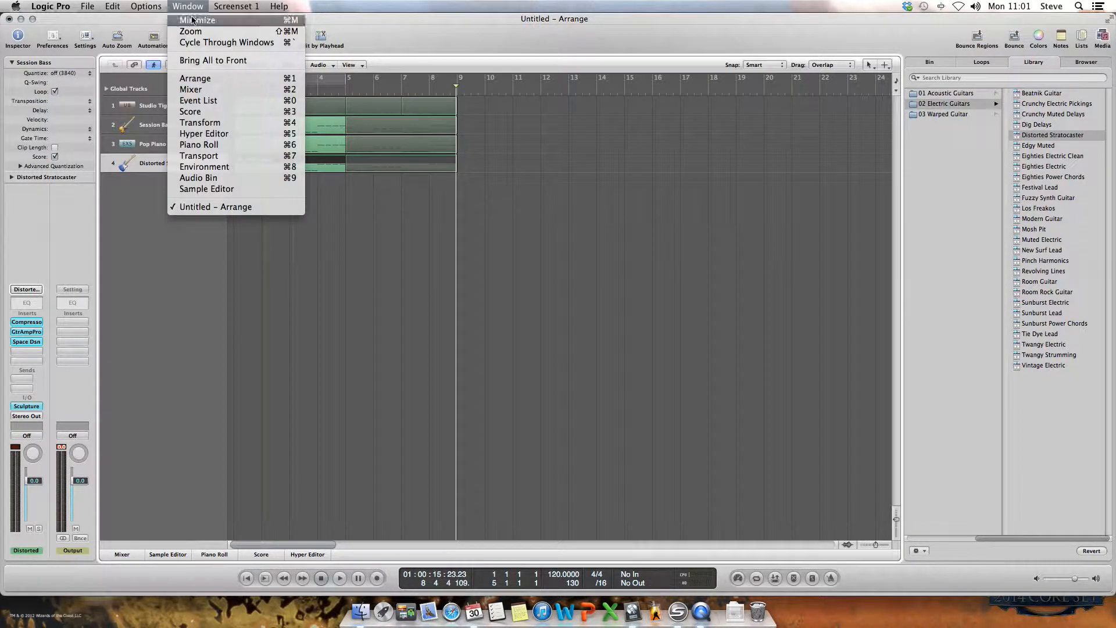
click(209, 145)
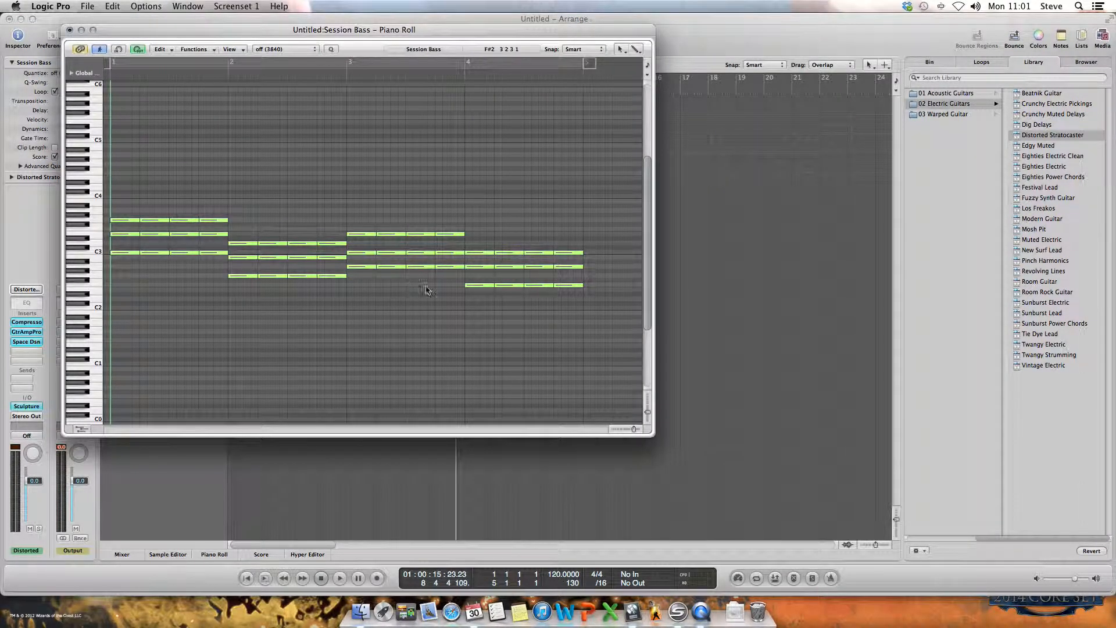
Step: Transpose all notes of the guitar region up one octave, moving the lowest note of the first chord to C4
drag(601, 155, 112, 304)
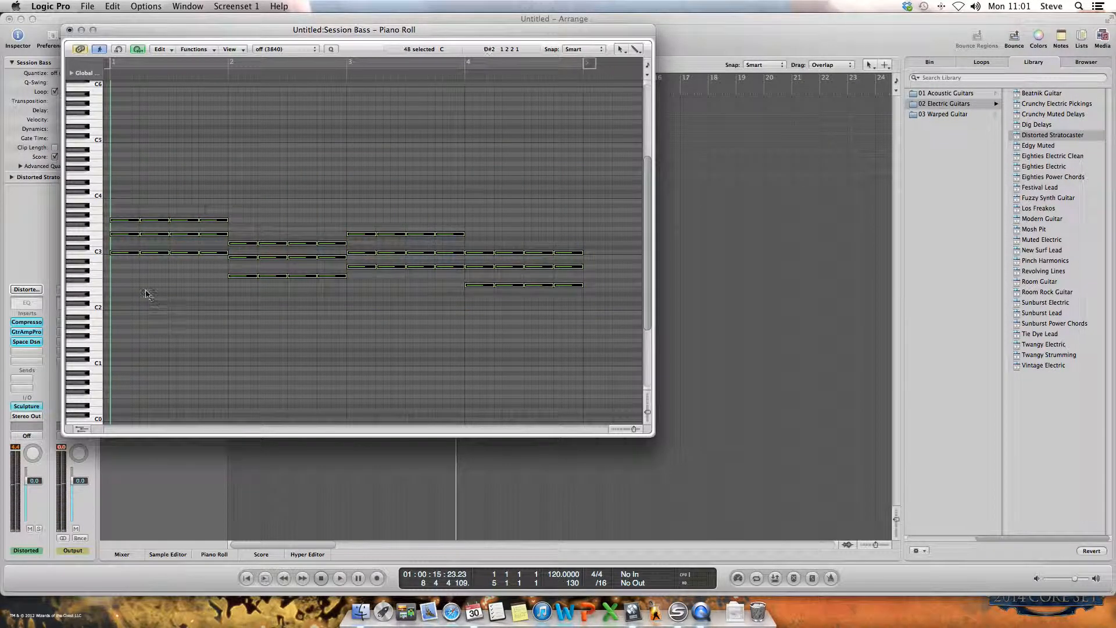
drag(123, 254, 122, 256)
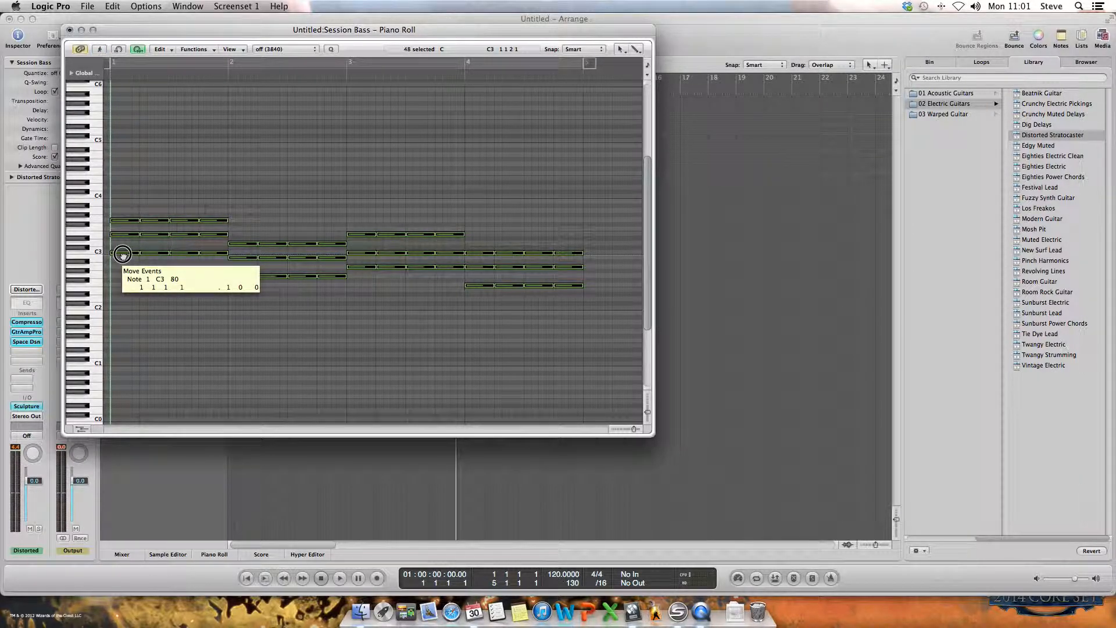
drag(123, 254, 122, 198)
key(space)
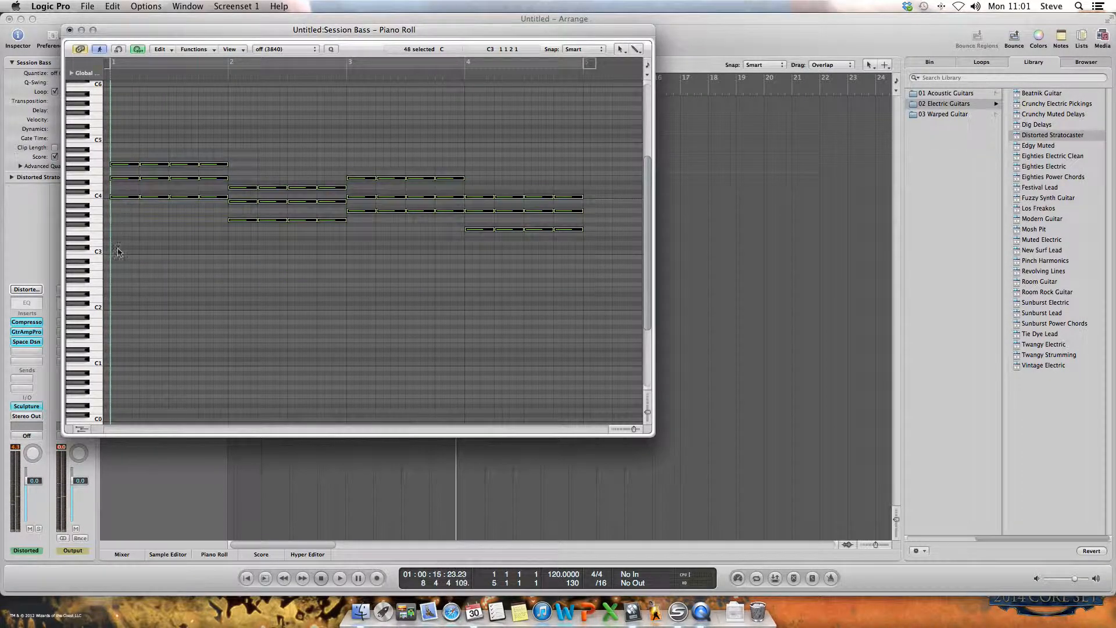
click(131, 289)
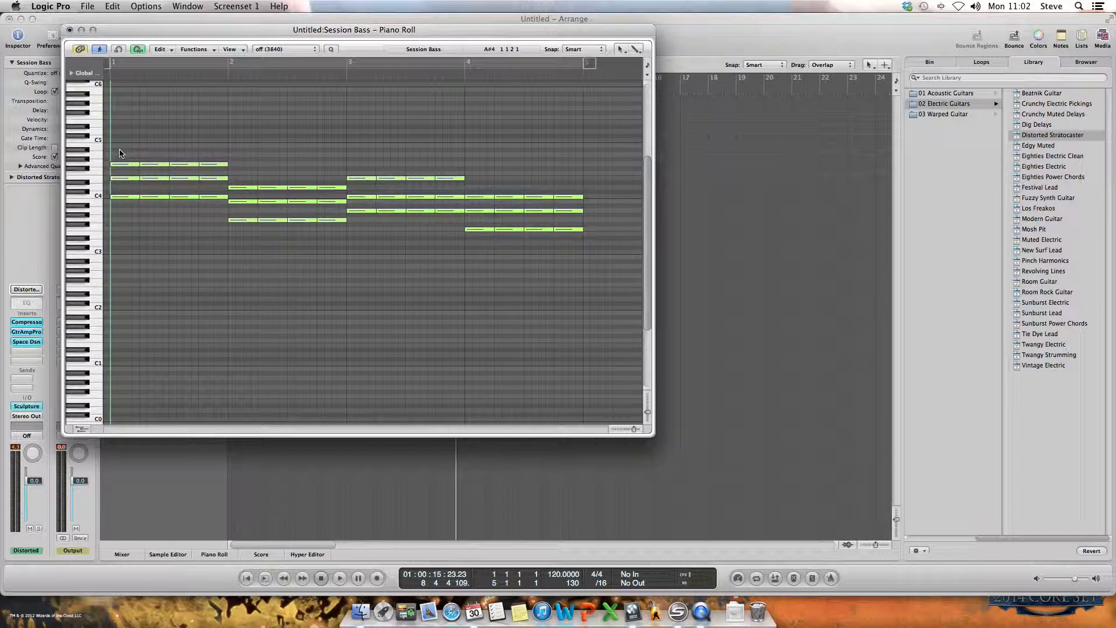
Step: Thin the chords to a single-note line by deleting the extra notes, keeping C4, B3, E4 and F3 for bars 1 to 4
drag(121, 148, 324, 226)
key(Delete)
key(Delete)
drag(230, 173, 451, 222)
key(Delete)
key(Delete)
drag(356, 187, 568, 227)
key(Delete)
key(Delete)
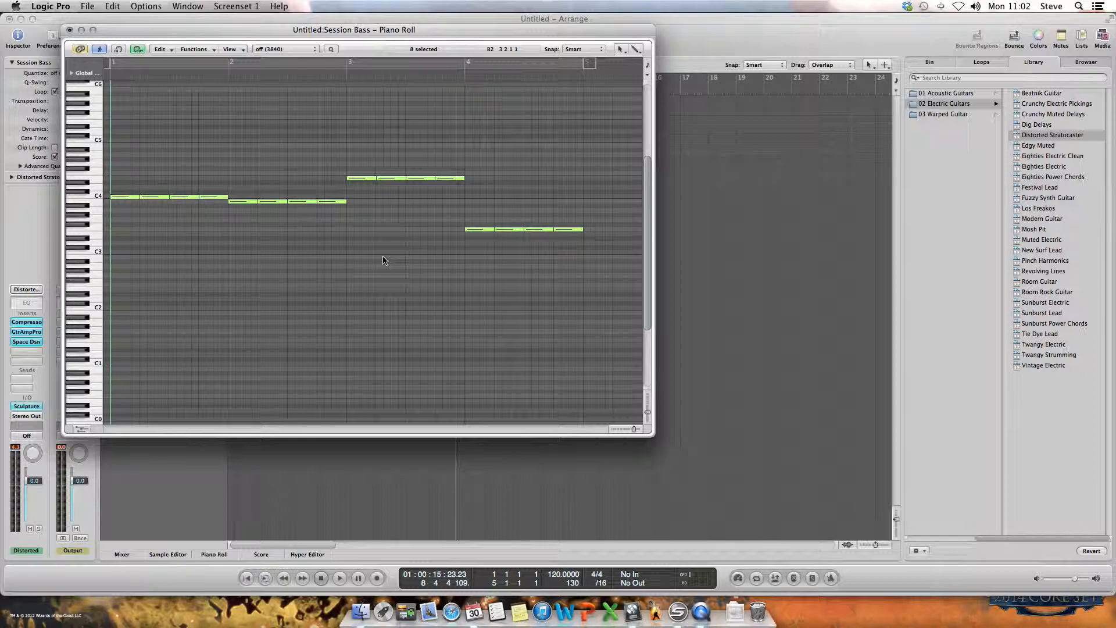
Step: Play the single-note guitar line from the start through bar 4 and stop playback
key(space)
key(Return)
key(space)
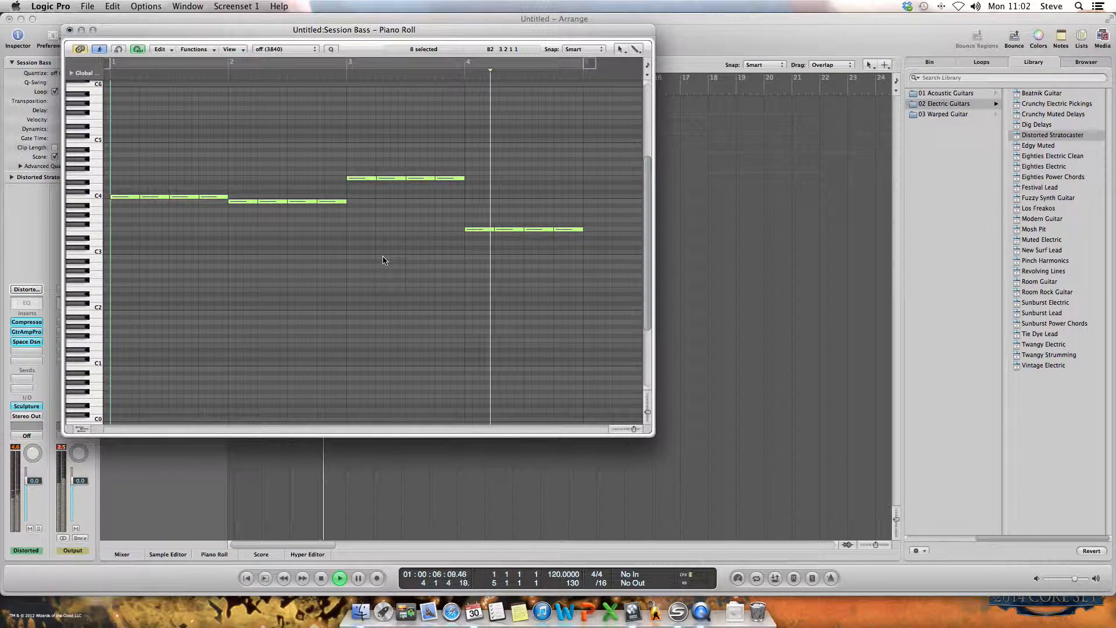
key(space)
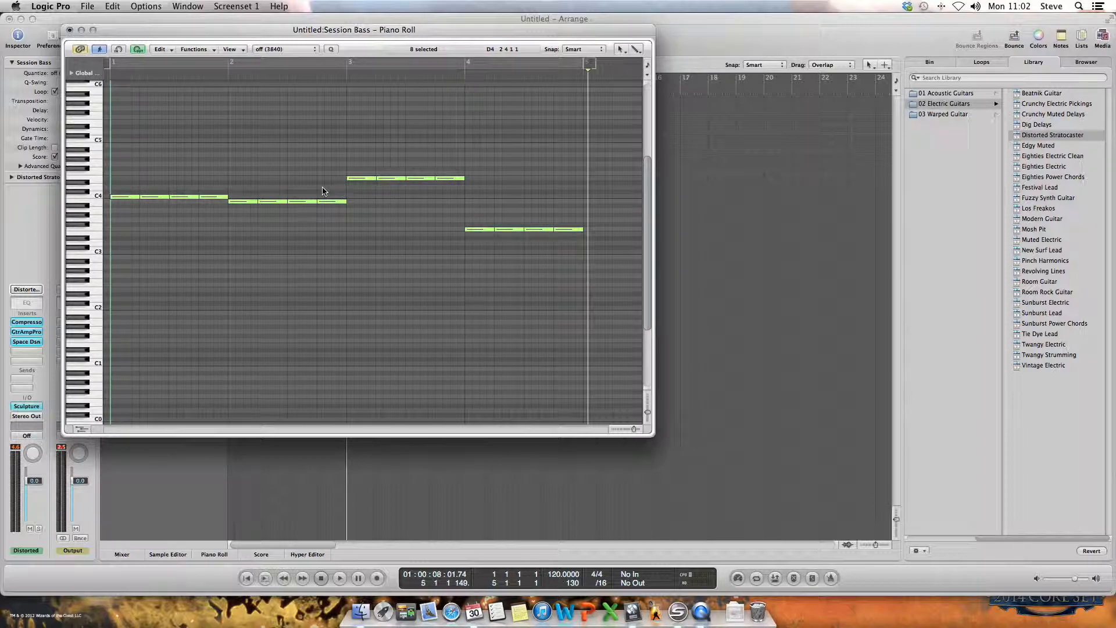
Step: Rework bar 2 by raising its last two notes to C4 and D4 and replacing its first two with one two-beat B3
drag(326, 205, 325, 188)
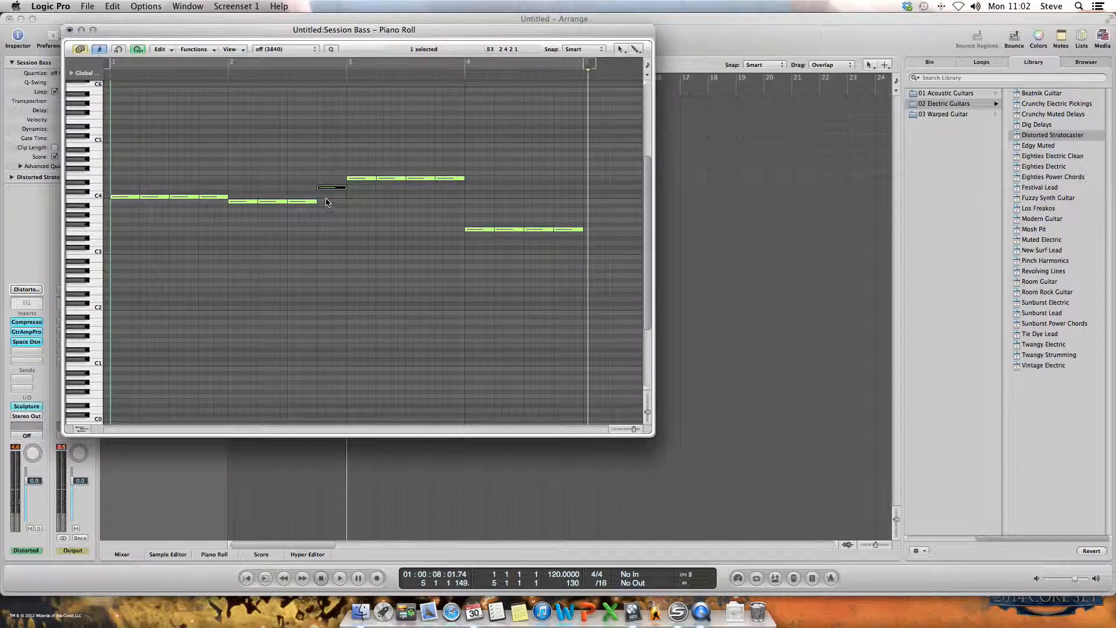
drag(300, 205, 302, 201)
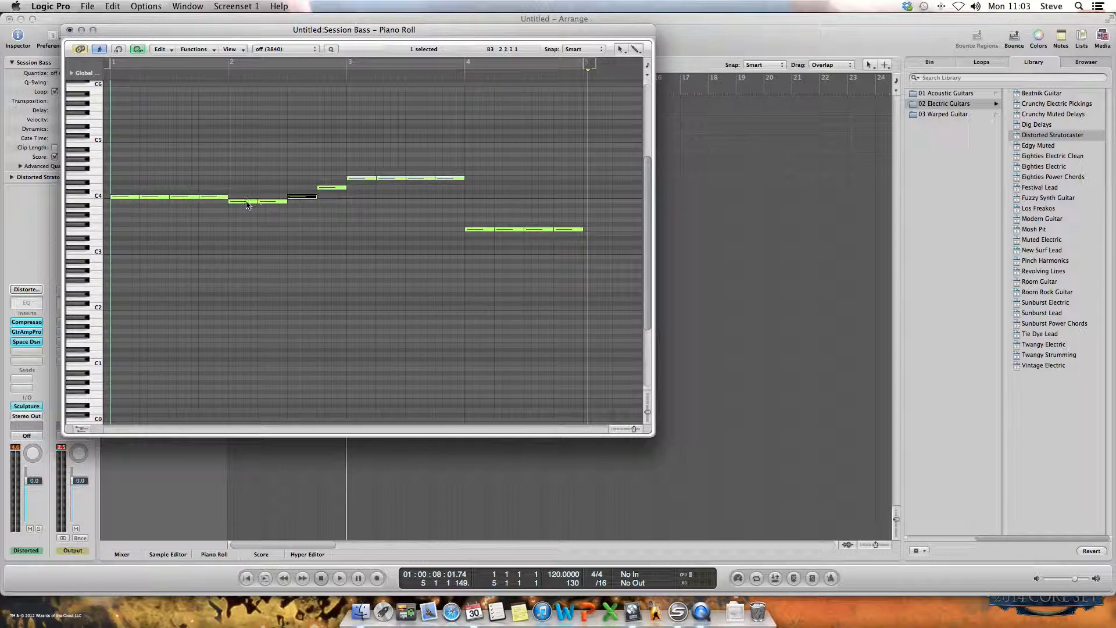
click(270, 202)
key(Delete)
drag(255, 204, 286, 207)
click(275, 226)
Step: Delete the last three notes of bar 1 and extend the first C4 across the whole bar
drag(146, 185, 220, 215)
key(Delete)
drag(139, 197, 227, 198)
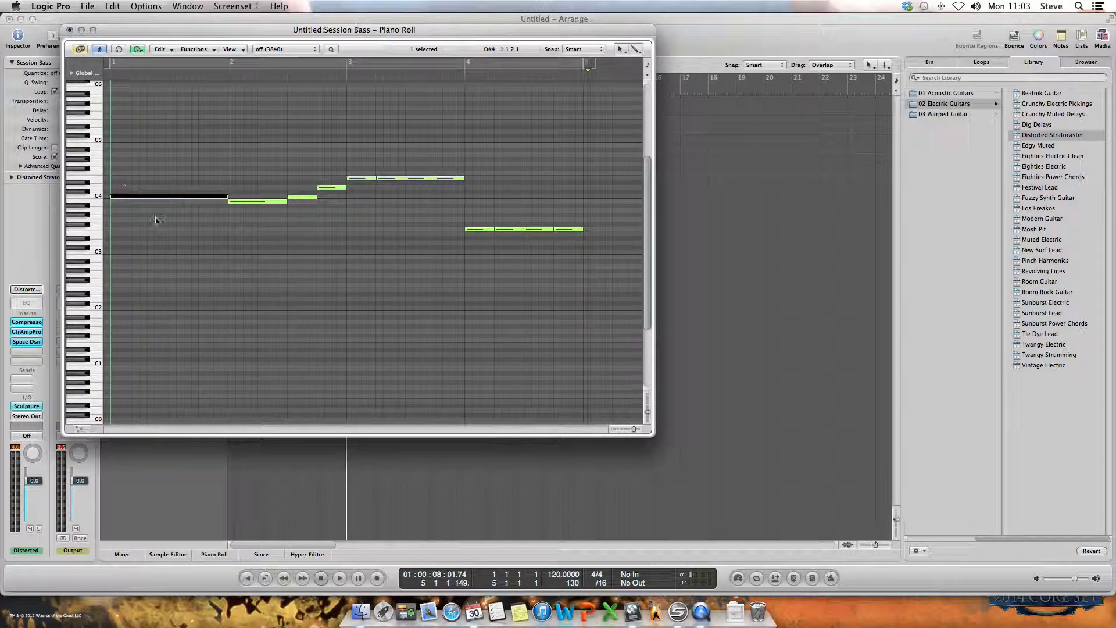
Step: Play the edited melody from the start up to the beginning of bar 4
key(Return)
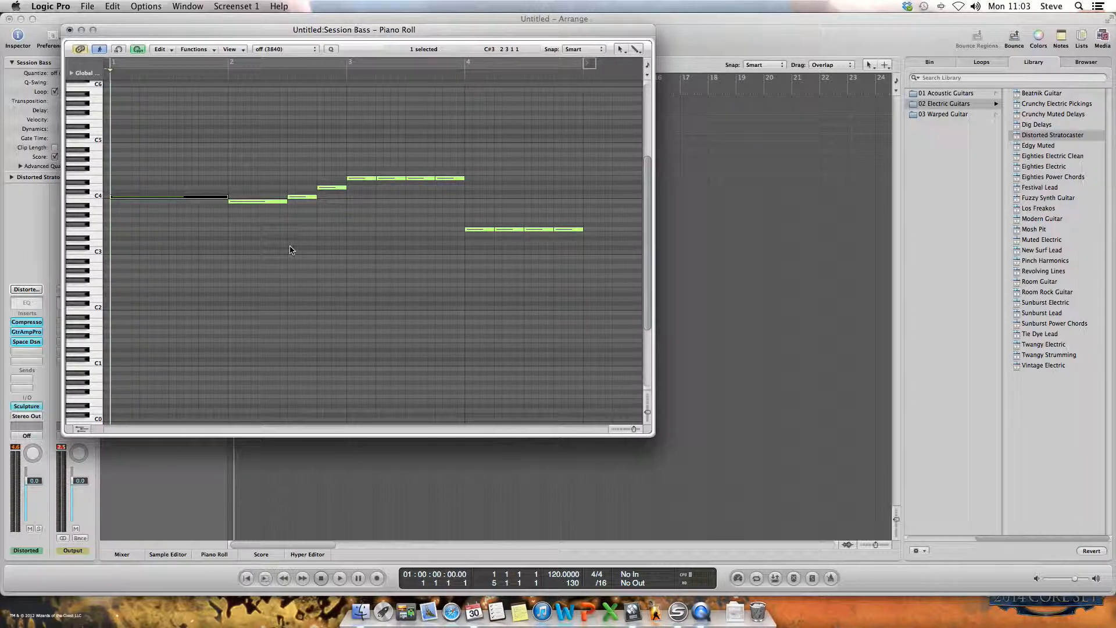
key(space)
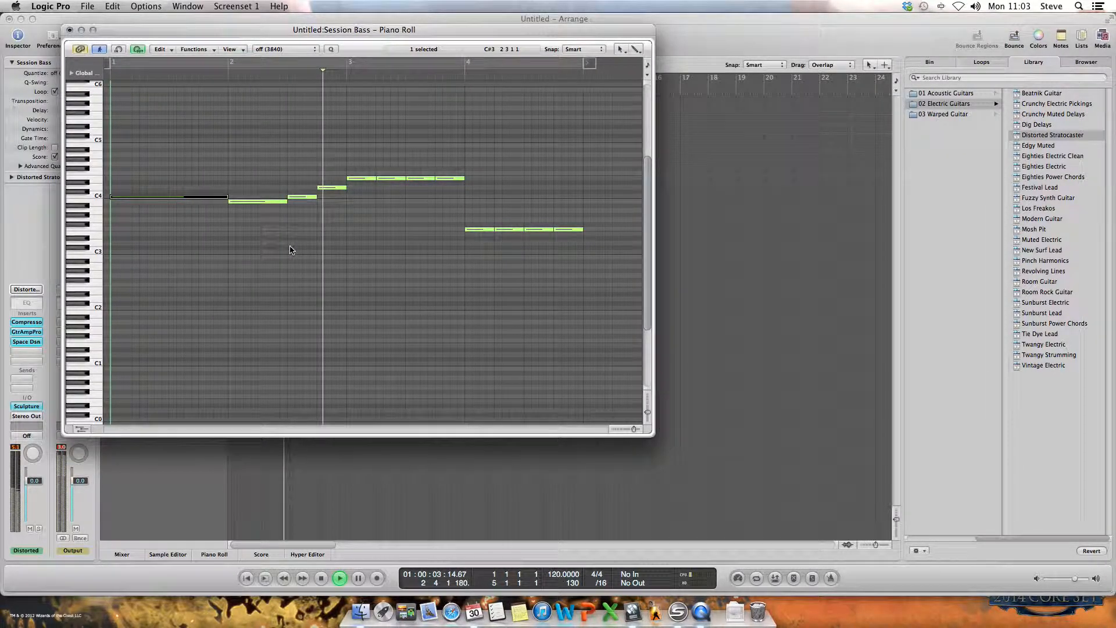
key(space)
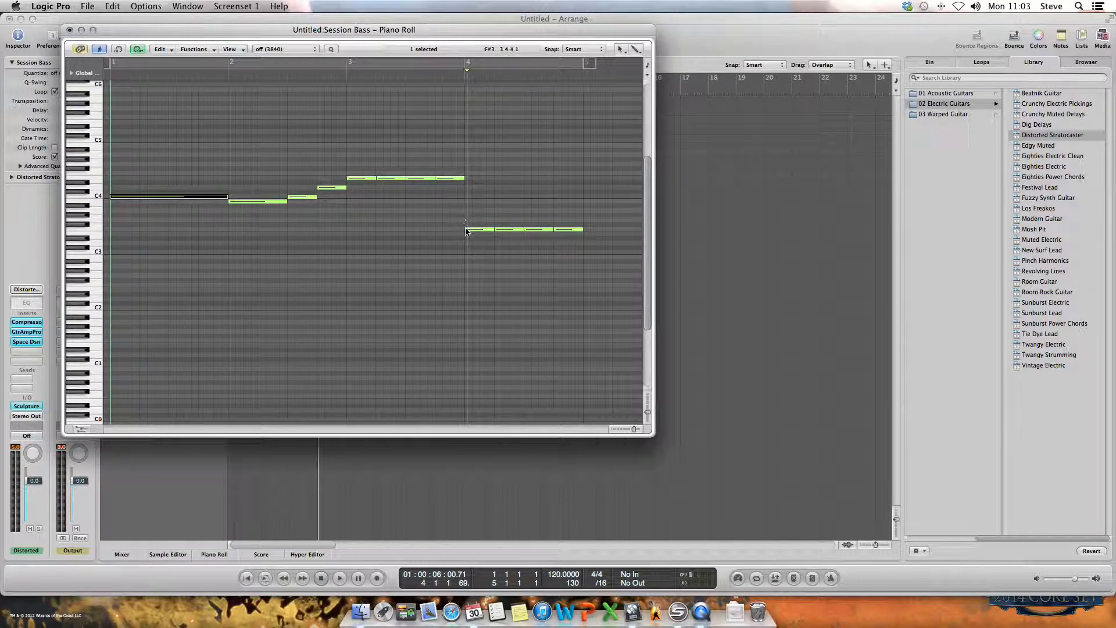
Step: Turn bar 3 into a descending run of E4, D4, and half-beat C4, B3, A3 and G3, and play the melody back
drag(393, 181, 453, 204)
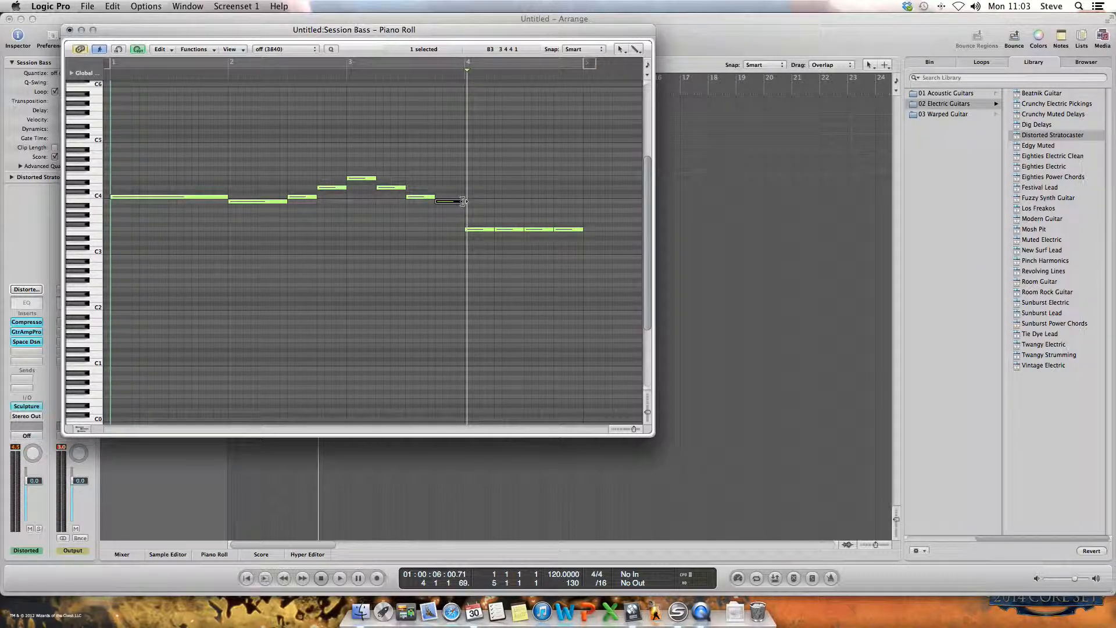
mouse_move(463, 202)
mouse_down()
mouse_move(445, 203)
mouse_move(458, 220)
mouse_up()
drag(460, 223, 426, 202)
click(436, 225)
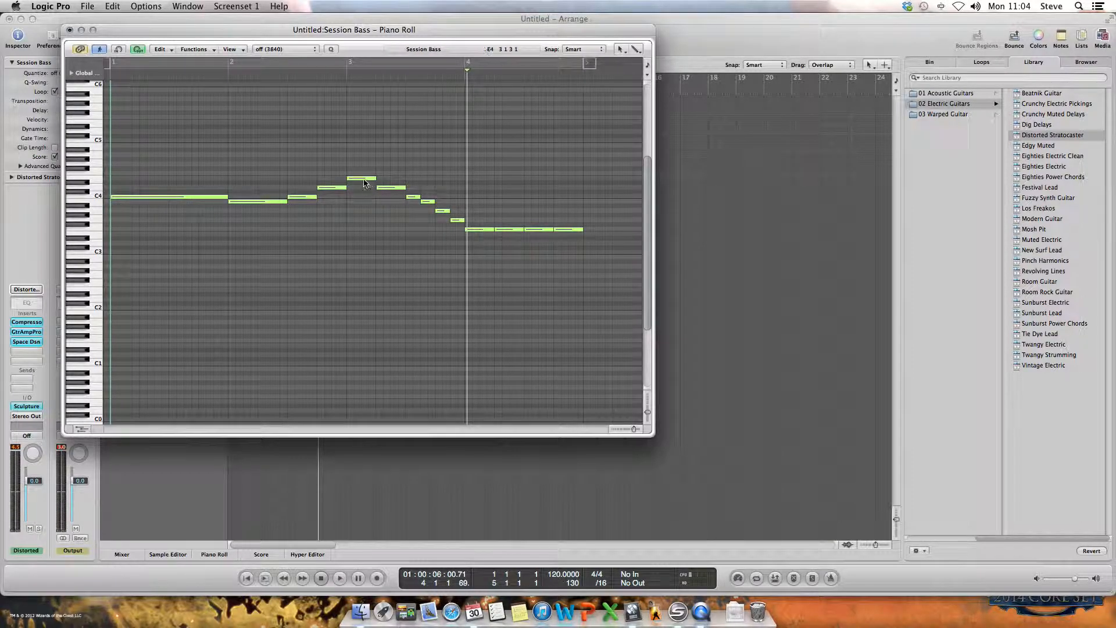
key(Return)
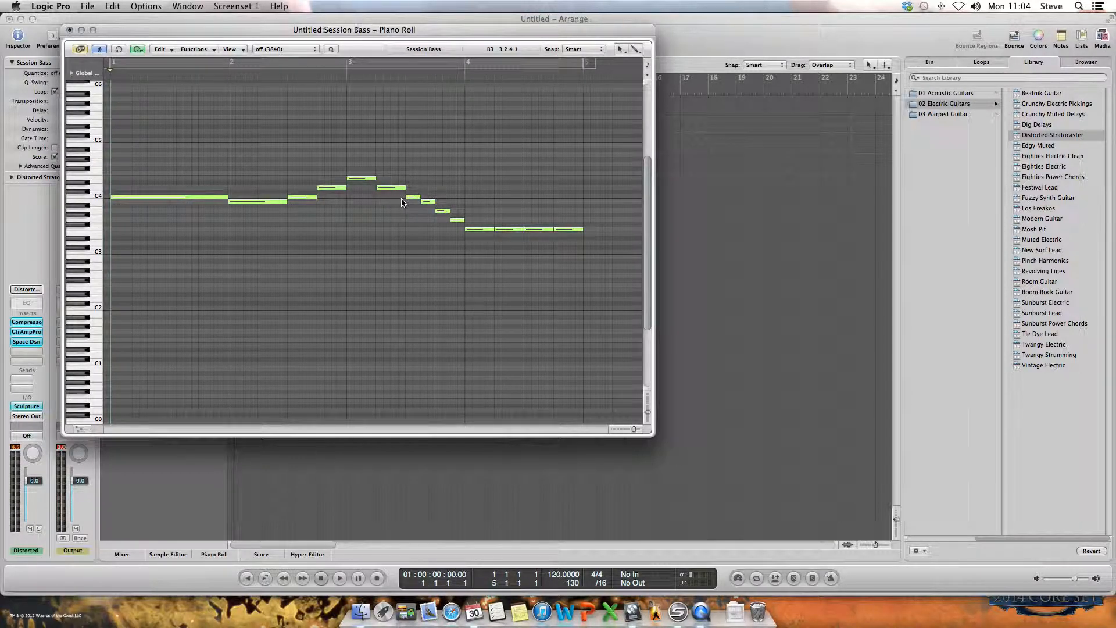
key(space)
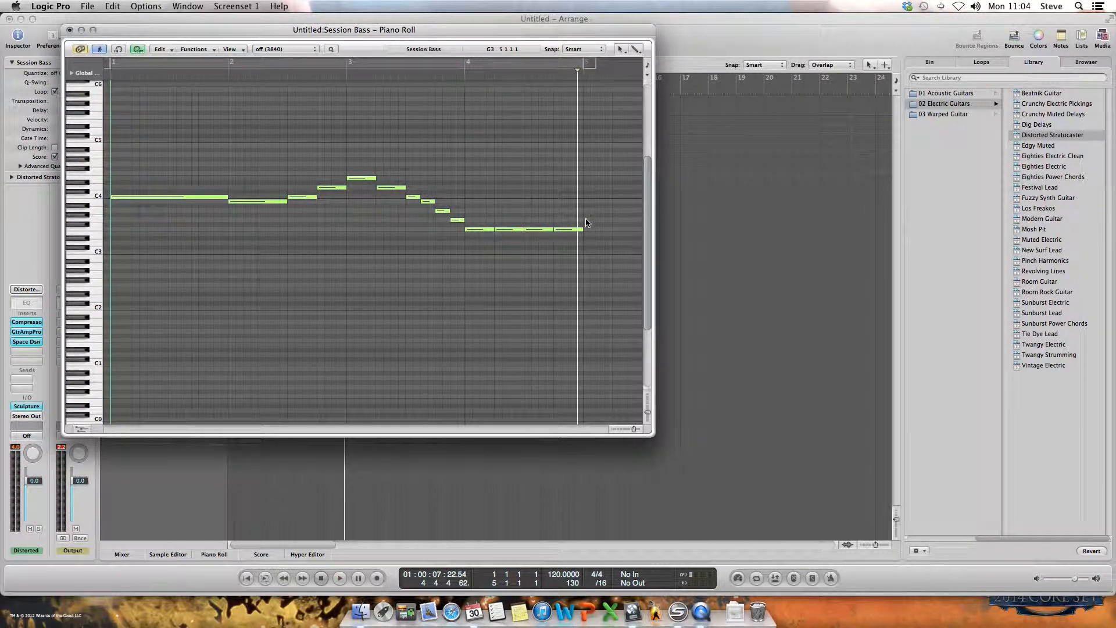
Step: Replace bar 4's repeated notes with one F3 held for the full bar and play the melody from the start
drag(584, 210, 497, 243)
key(Delete)
drag(493, 229, 579, 235)
click(562, 258)
key(Return)
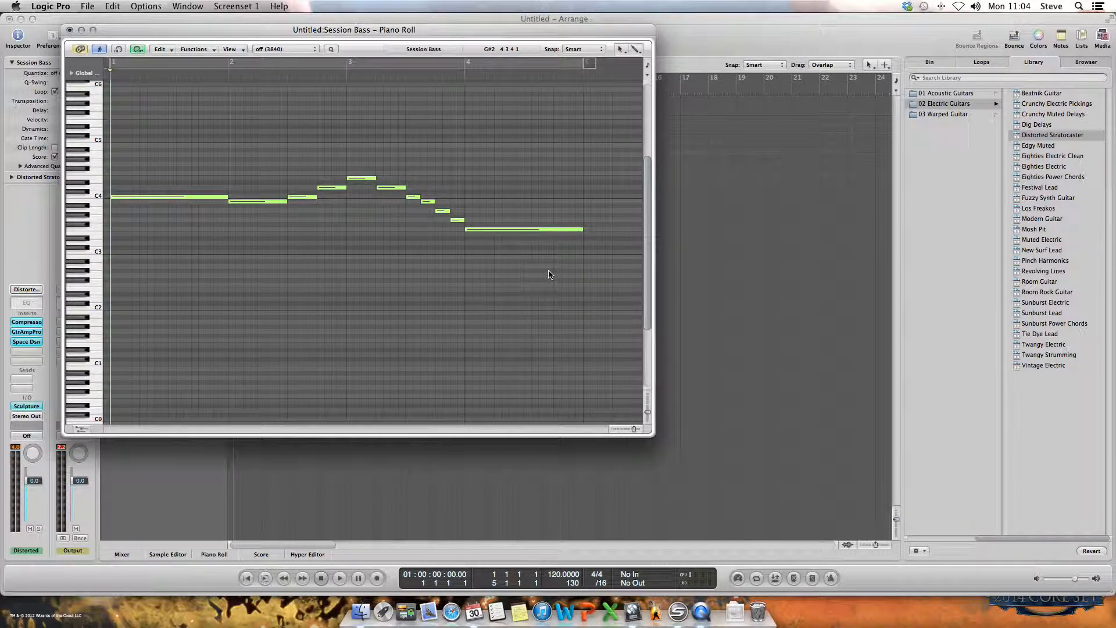
key(space)
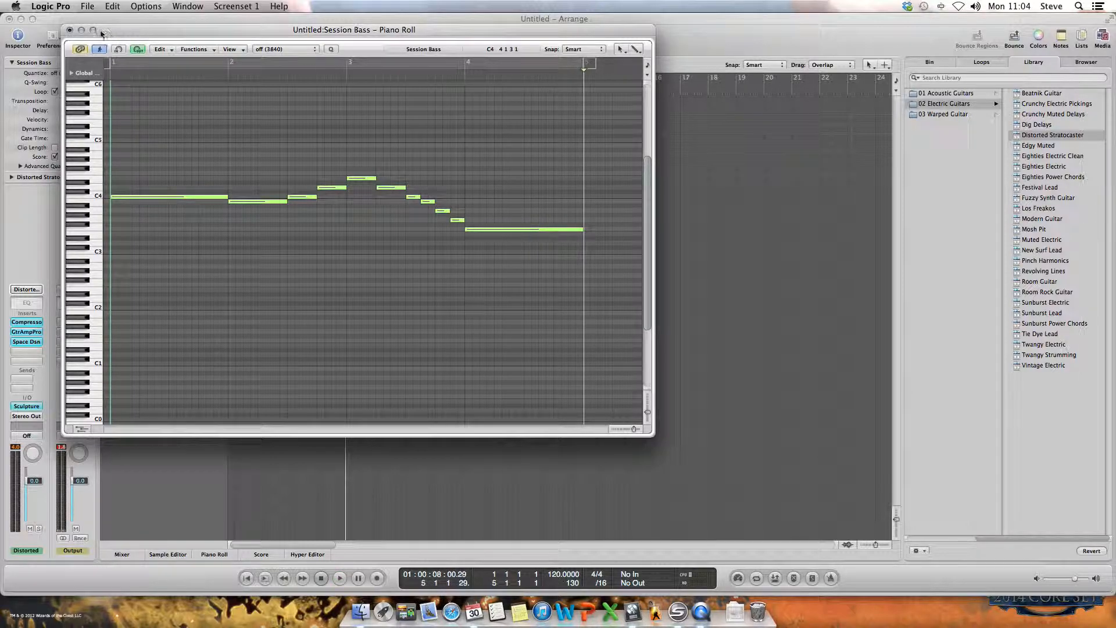
Step: Close the Piano Roll, remove the guitar region's loop, and copy the region to bar 5
click(69, 29)
drag(453, 161, 340, 161)
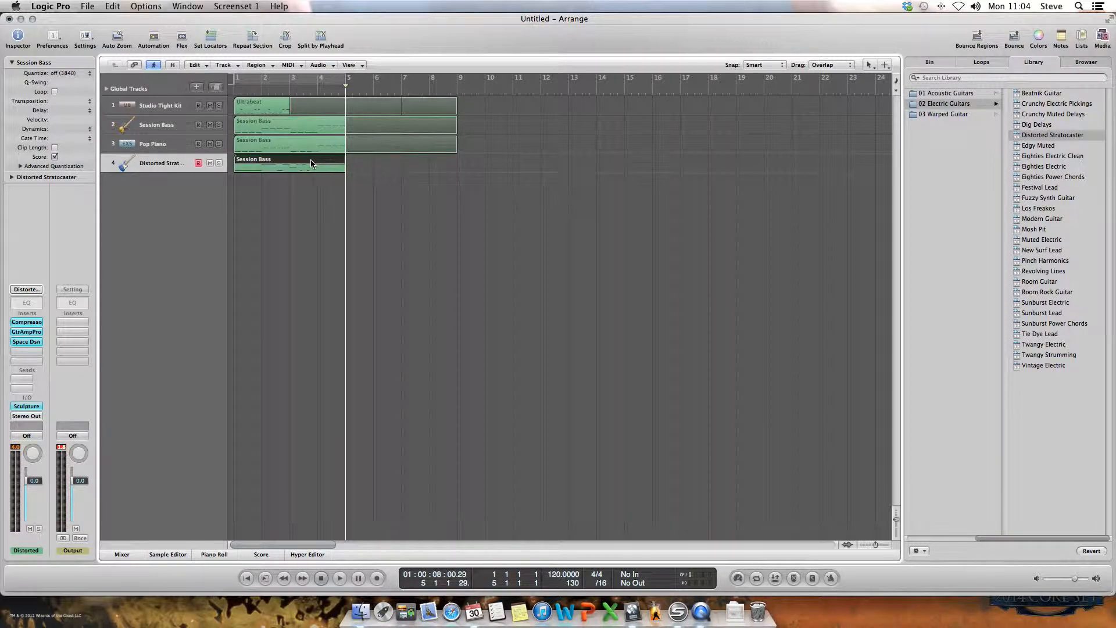
drag(294, 162, 406, 162)
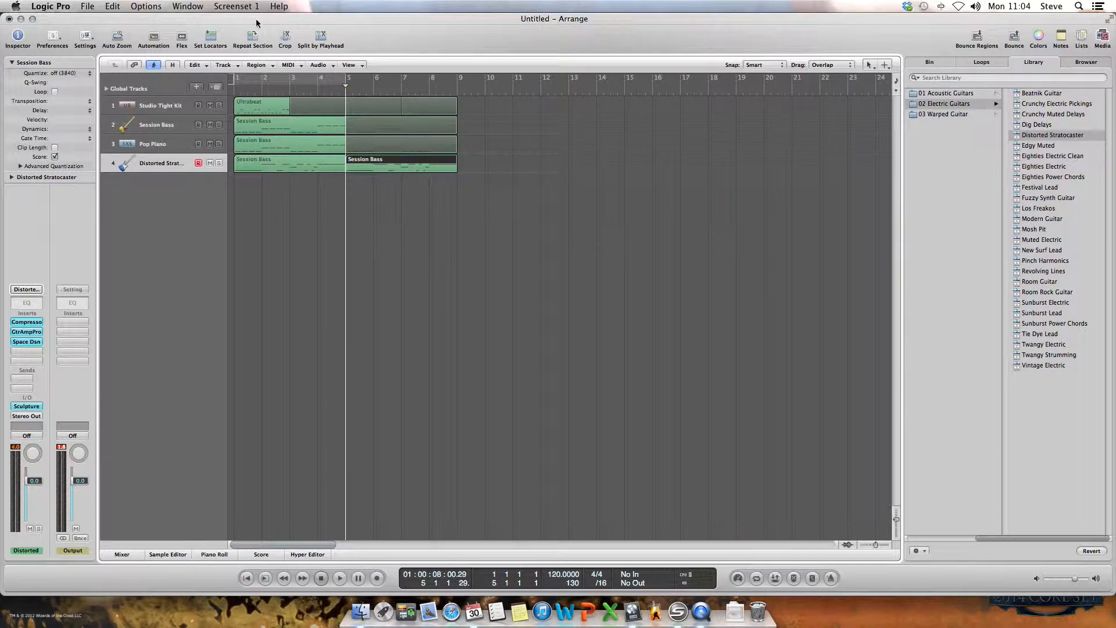
Step: Open the copied guitar region in the Piano Roll and raise its final note in bar 8 to A3
click(189, 4)
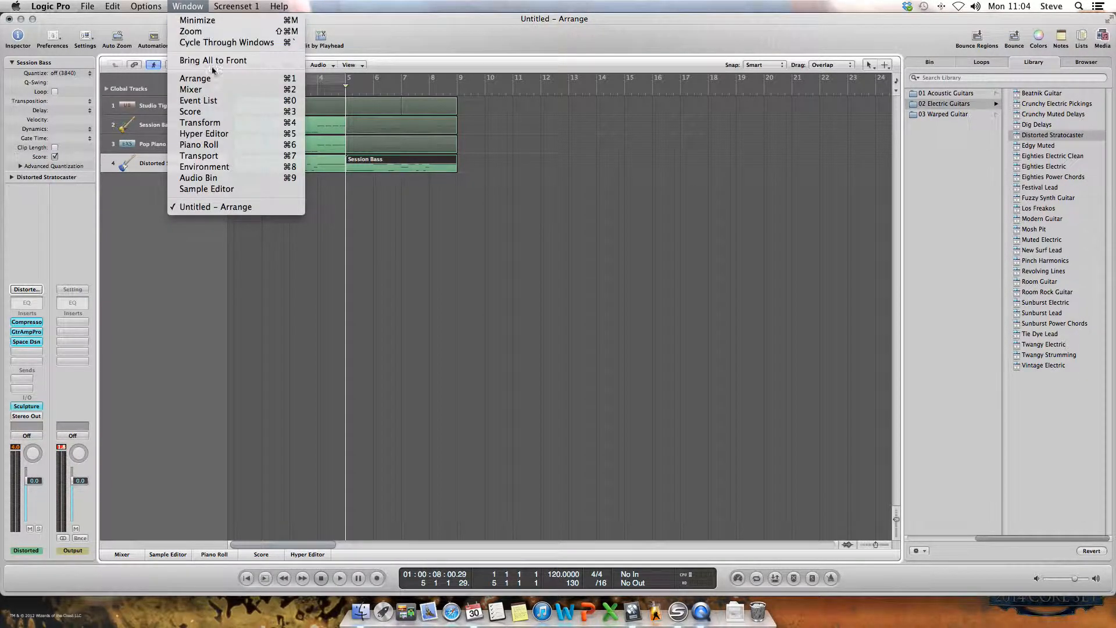
click(230, 145)
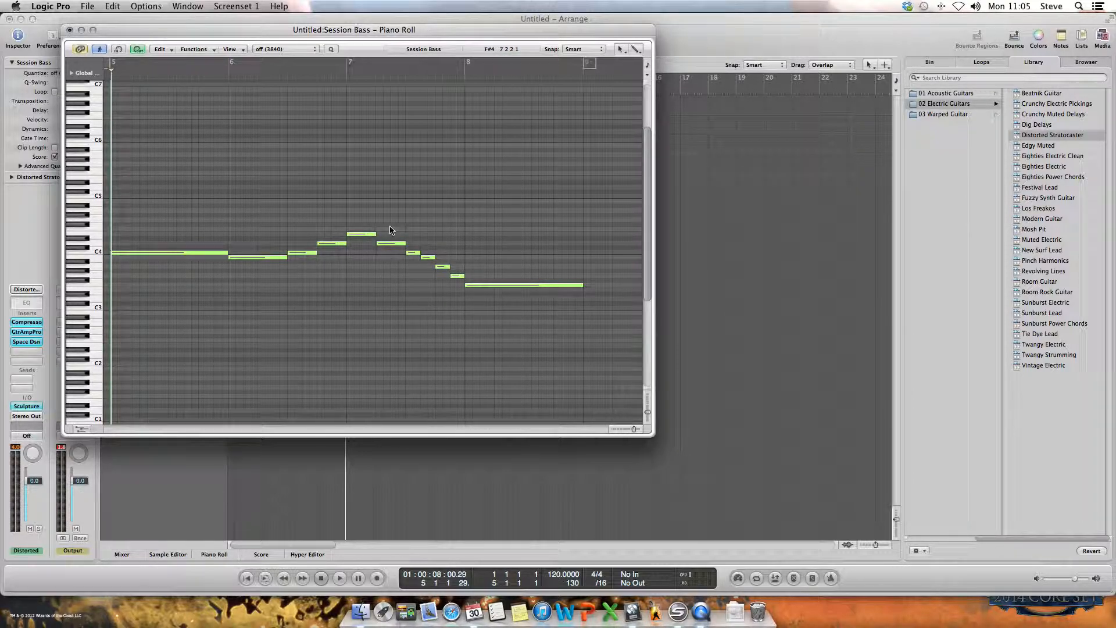
click(487, 286)
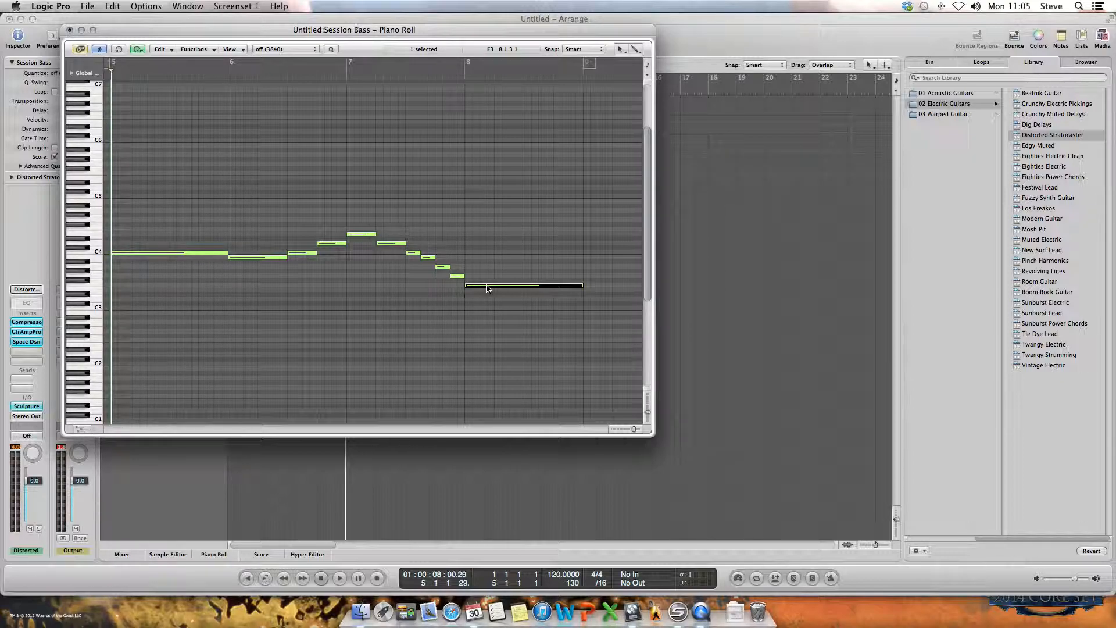
drag(488, 288, 487, 267)
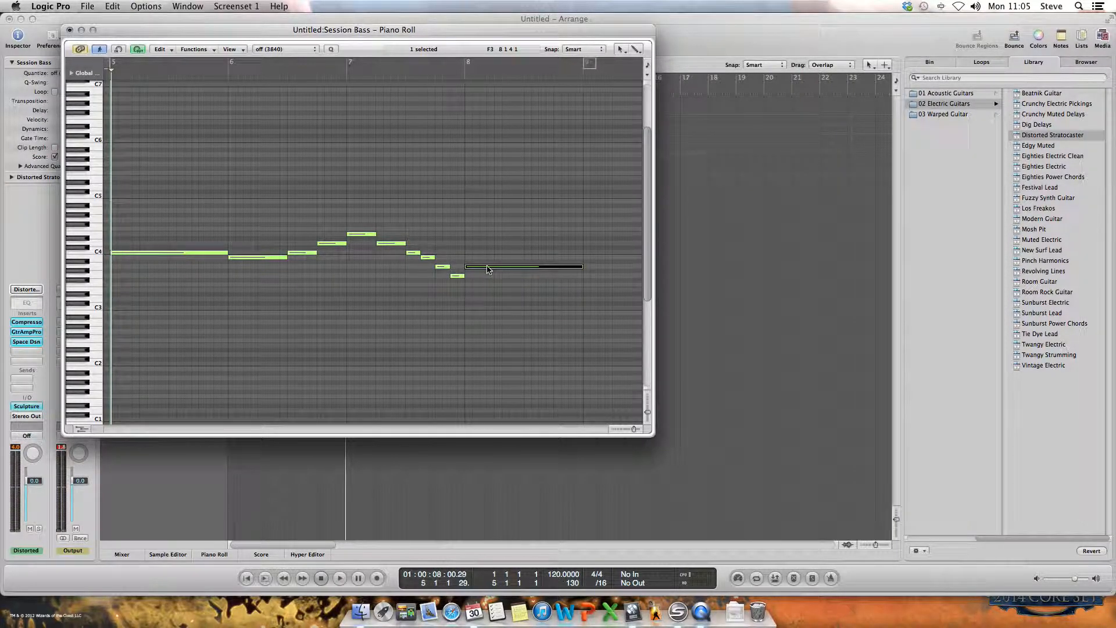
Step: Raise bar 8's held note to C4, change bar 7's four half-beat notes to E4, F4, E4 and D4, and play the phrase back
drag(488, 269, 487, 256)
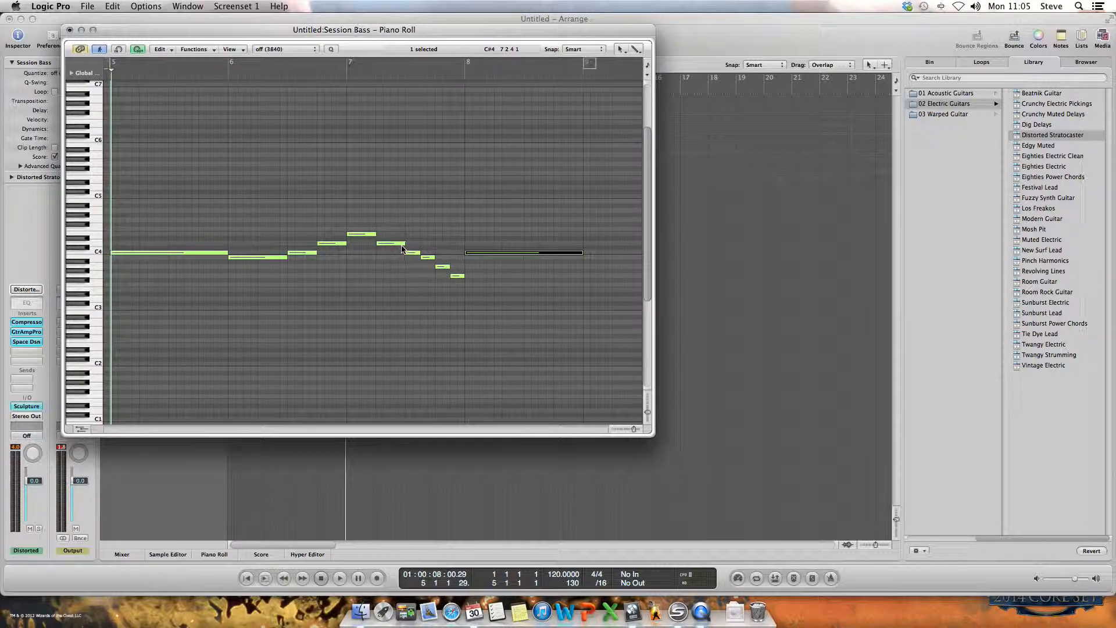
drag(459, 280, 413, 234)
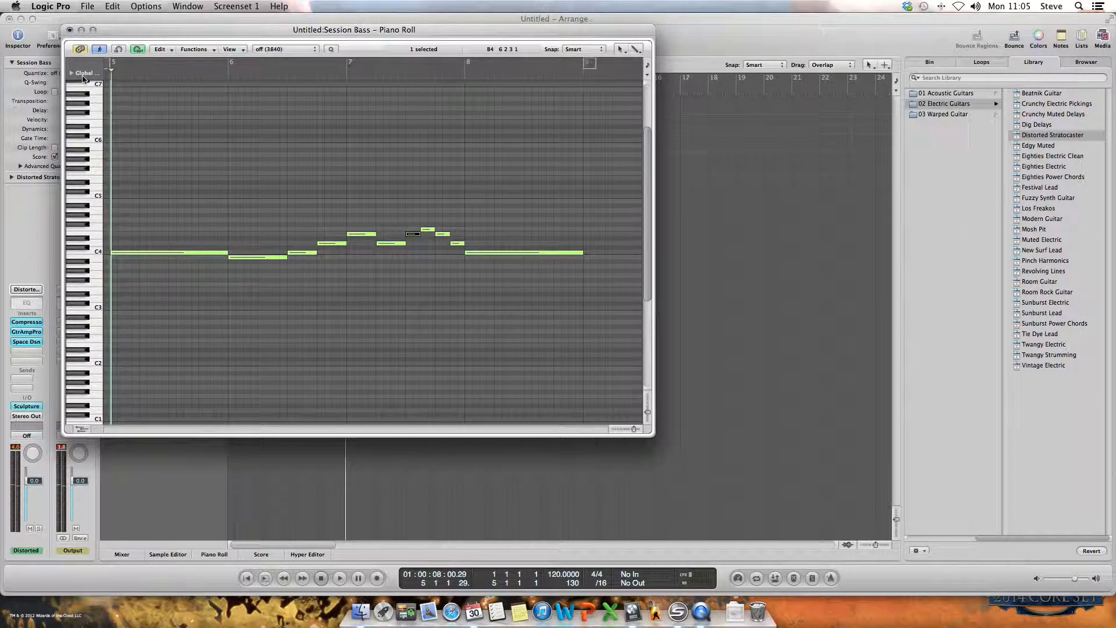
key(space)
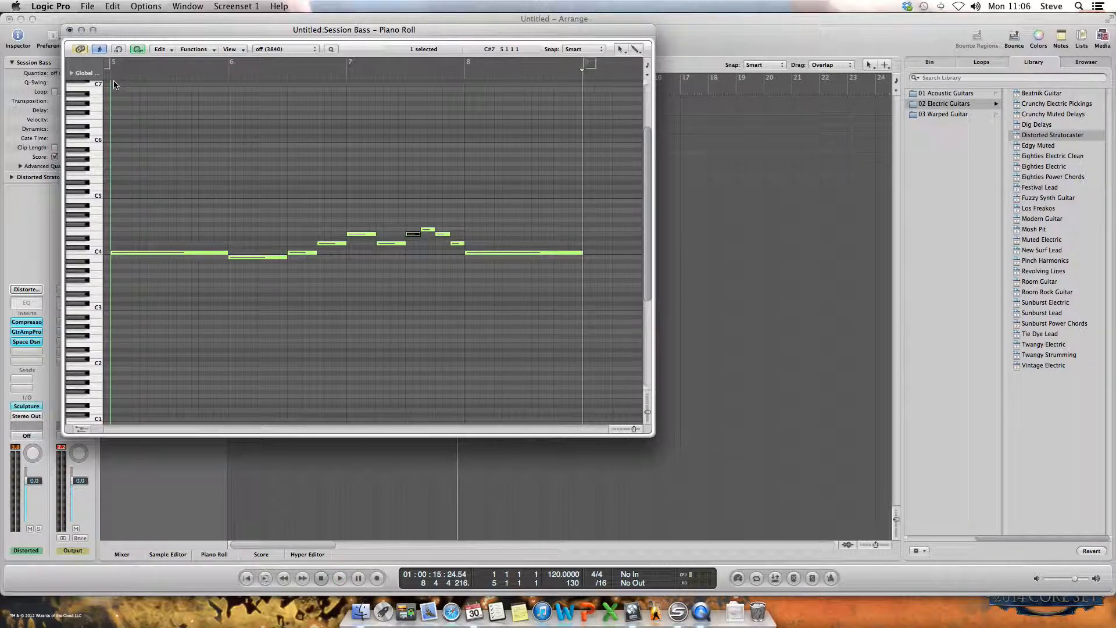
Step: Close the Piano Roll and play the full eight-bar arrangement from the start, stopping at the end of bar 8
click(69, 29)
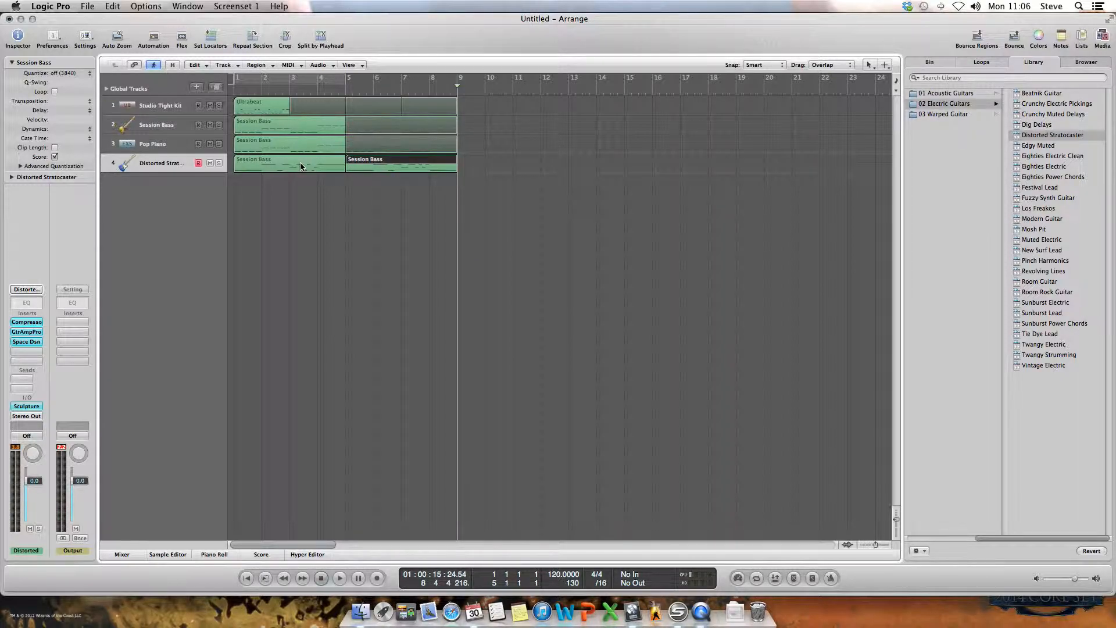
key(Return)
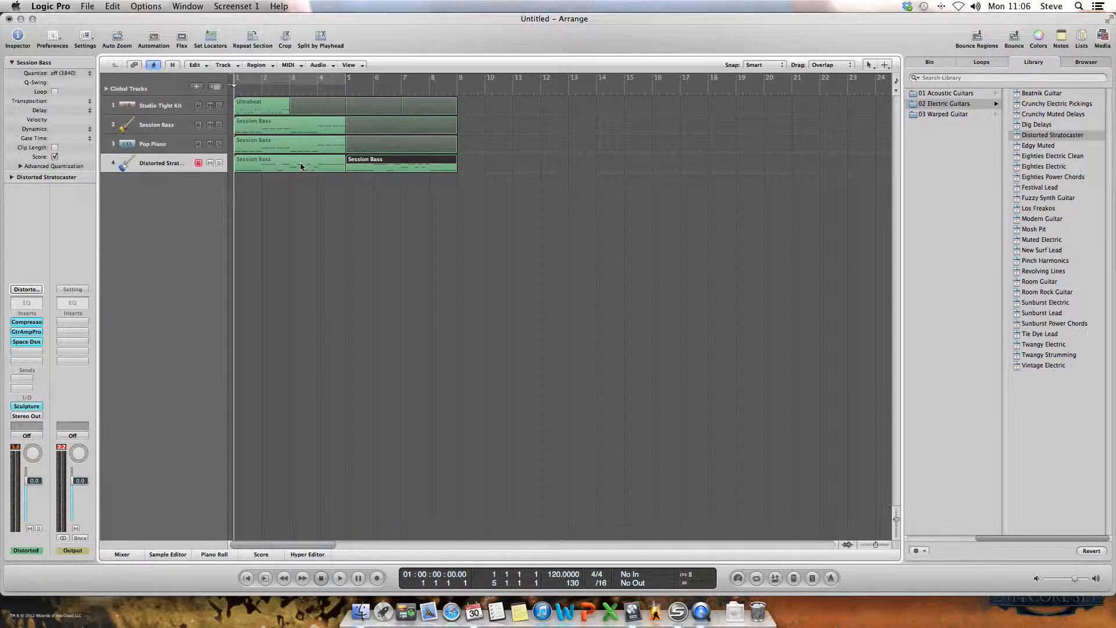
key(space)
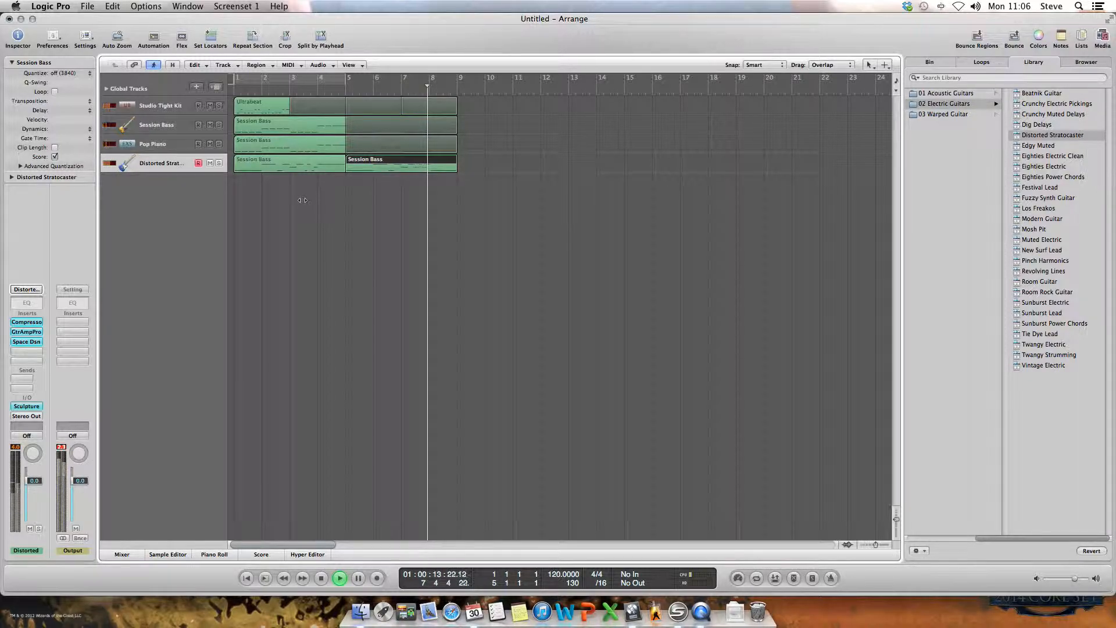
key(space)
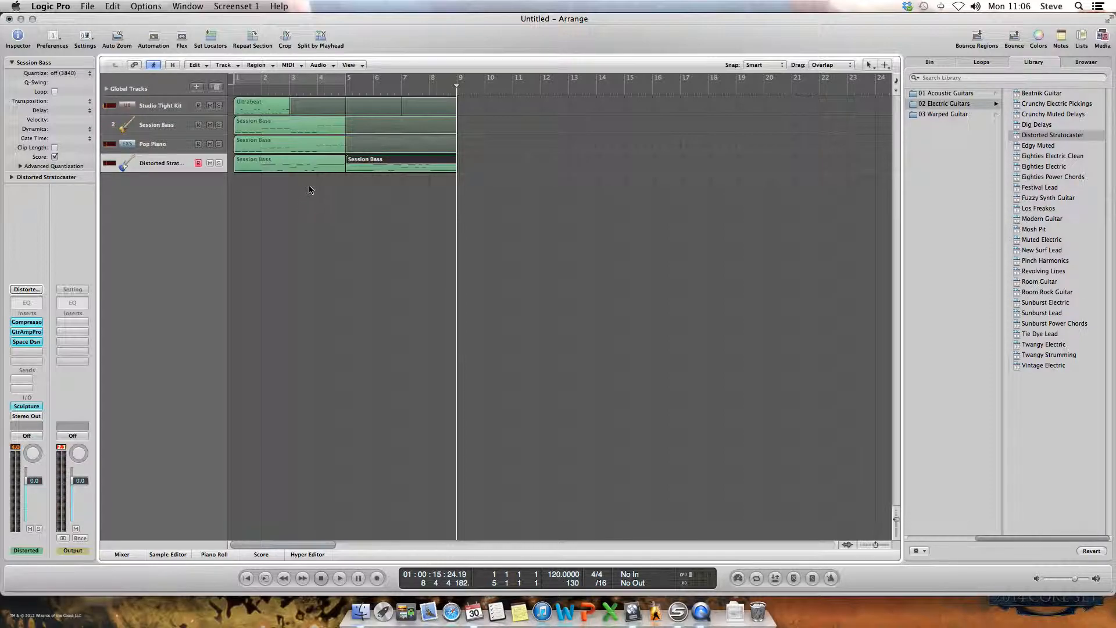